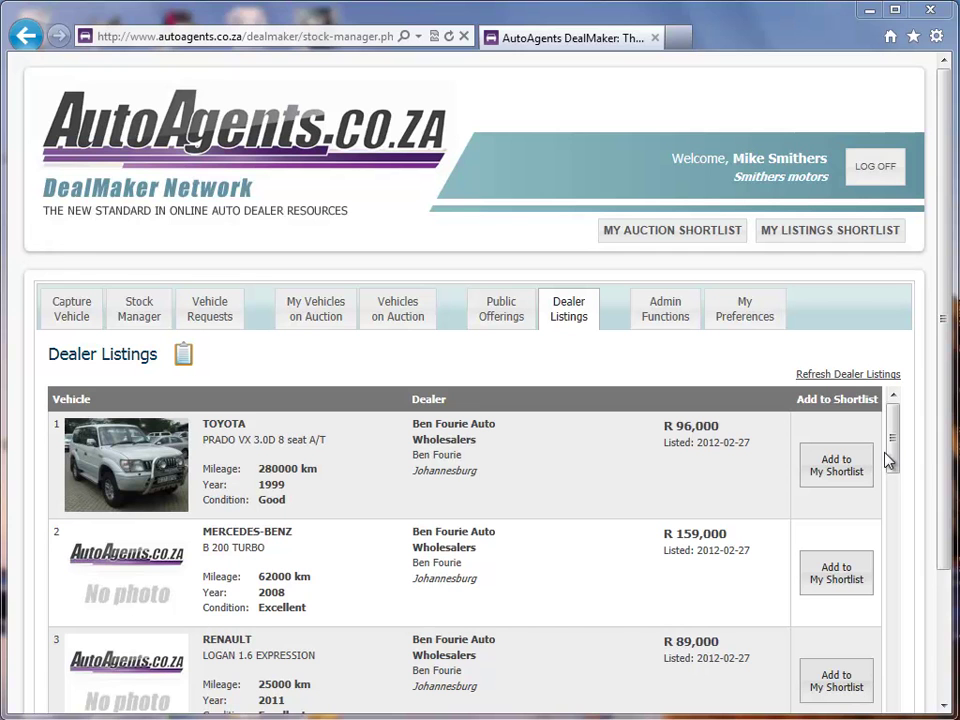
# View and close the Toyota Prado's full vehicle details
pyautogui.moveTo(894, 452)
pyautogui.mouseDown()
pyautogui.moveTo(894, 516)
pyautogui.moveTo(885, 450)
pyautogui.mouseUp()
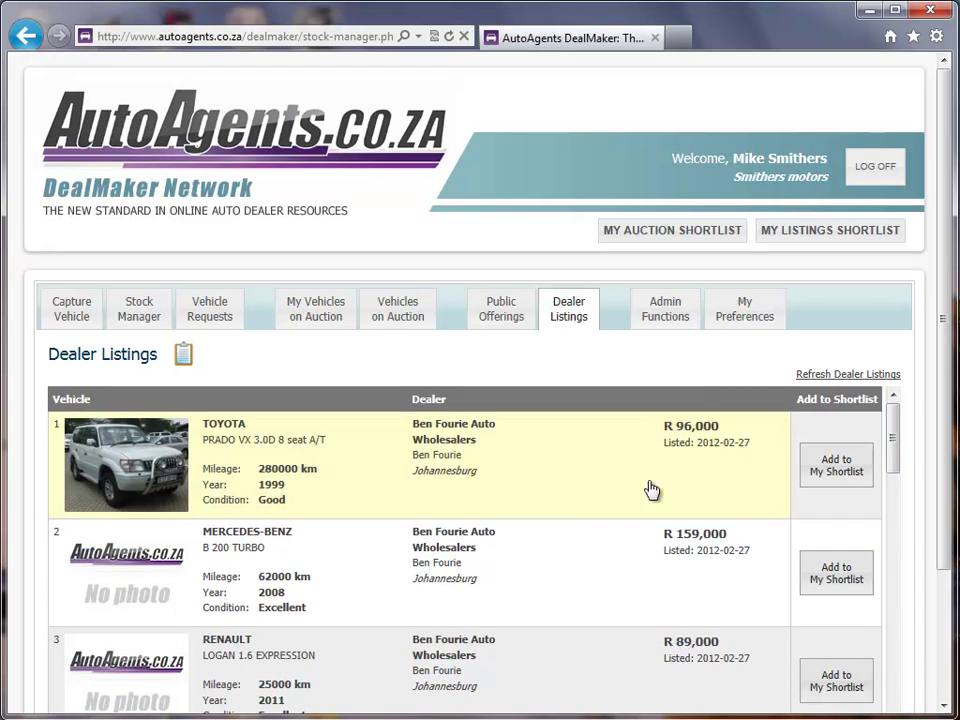
pyautogui.click(443, 498)
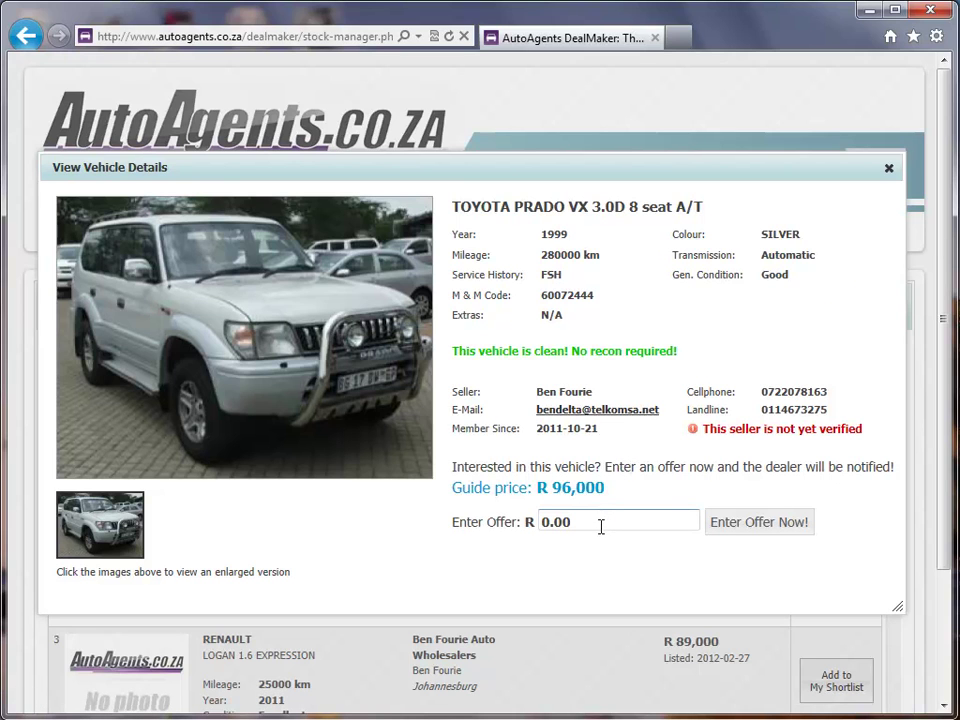
pyautogui.click(888, 169)
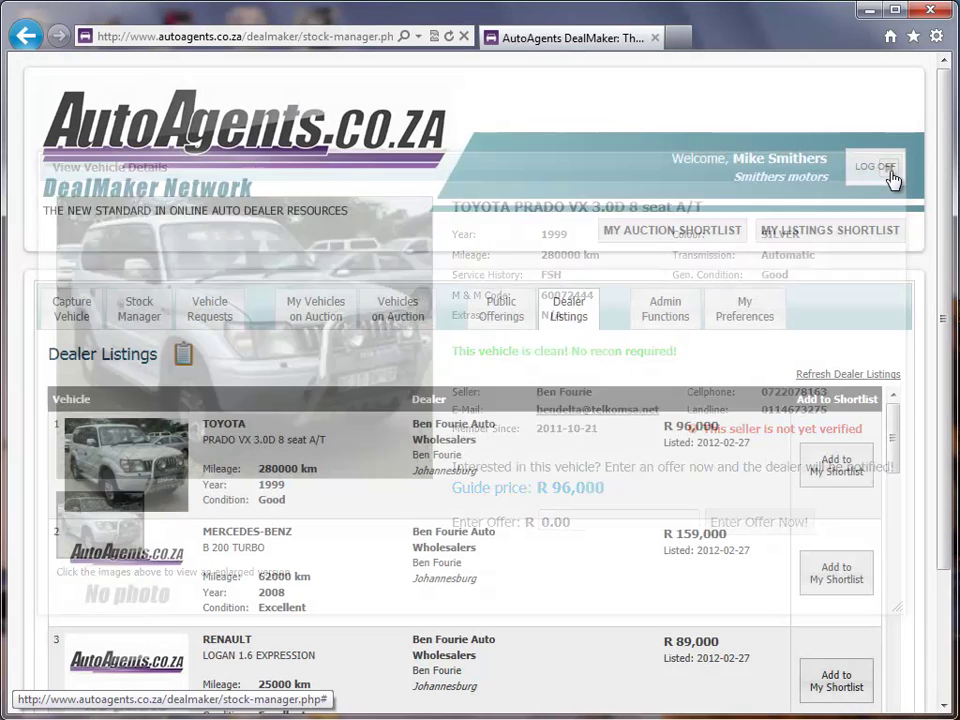
# Browse the 1995 Volkswagen Fox's side, rear and interior photos in Public Offerings, then return to Capture Vehicle
pyautogui.click(516, 313)
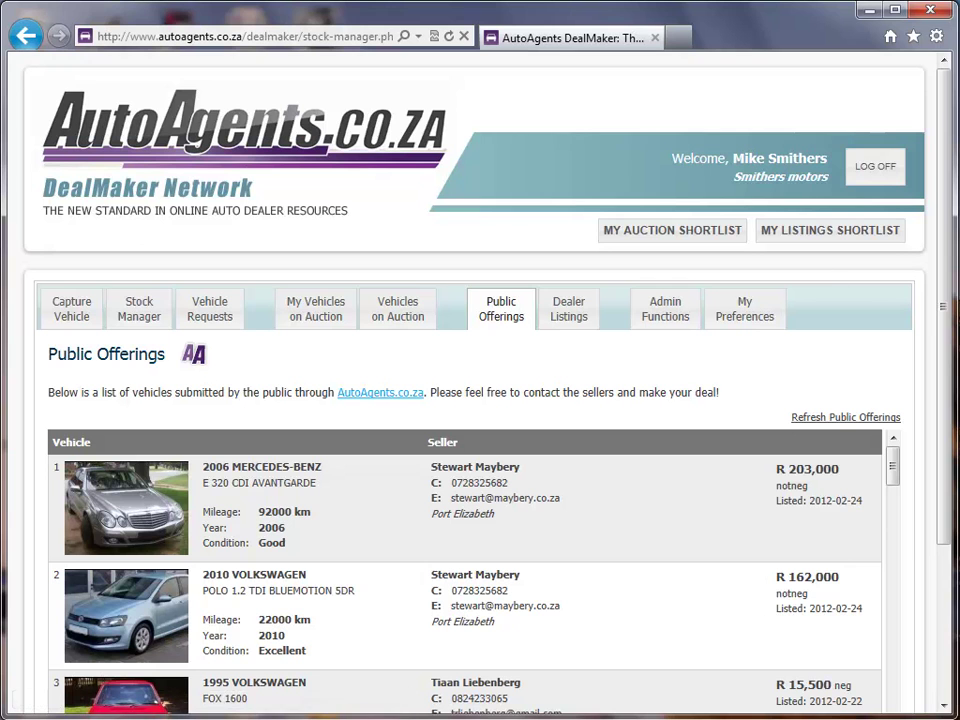
pyautogui.moveTo(949, 272); pyautogui.dragTo(949, 382)
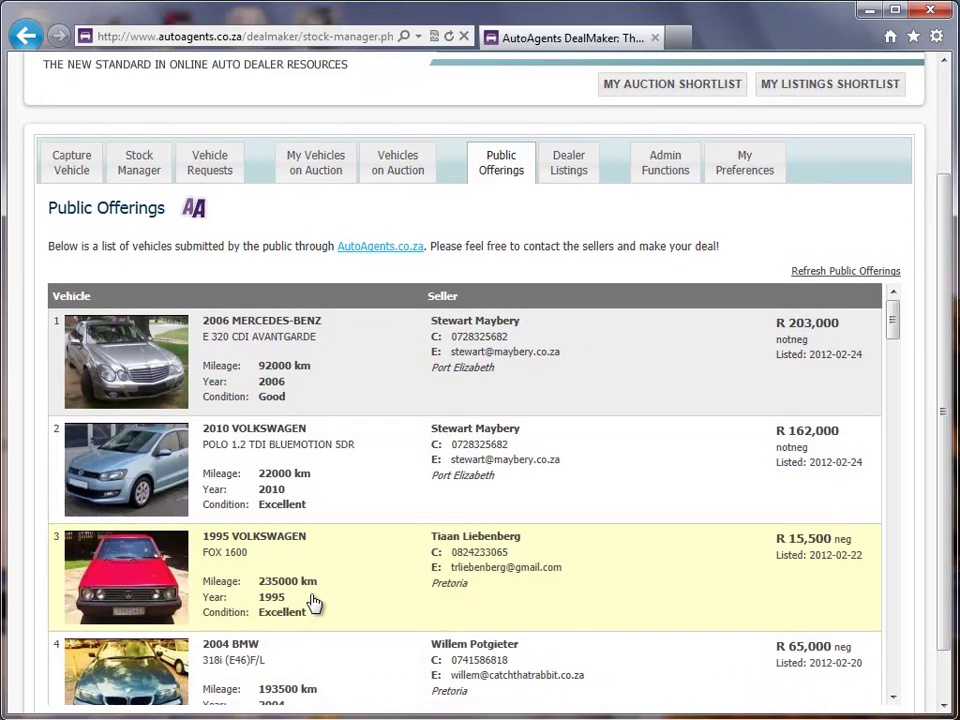
pyautogui.click(320, 600)
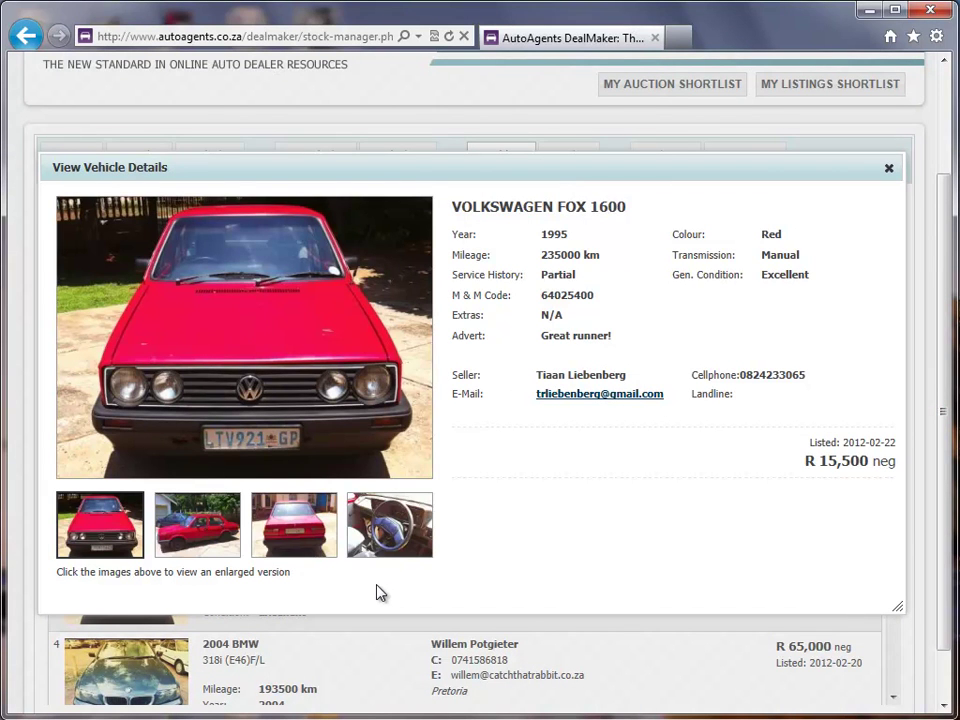
pyautogui.click(224, 541)
pyautogui.click(293, 540)
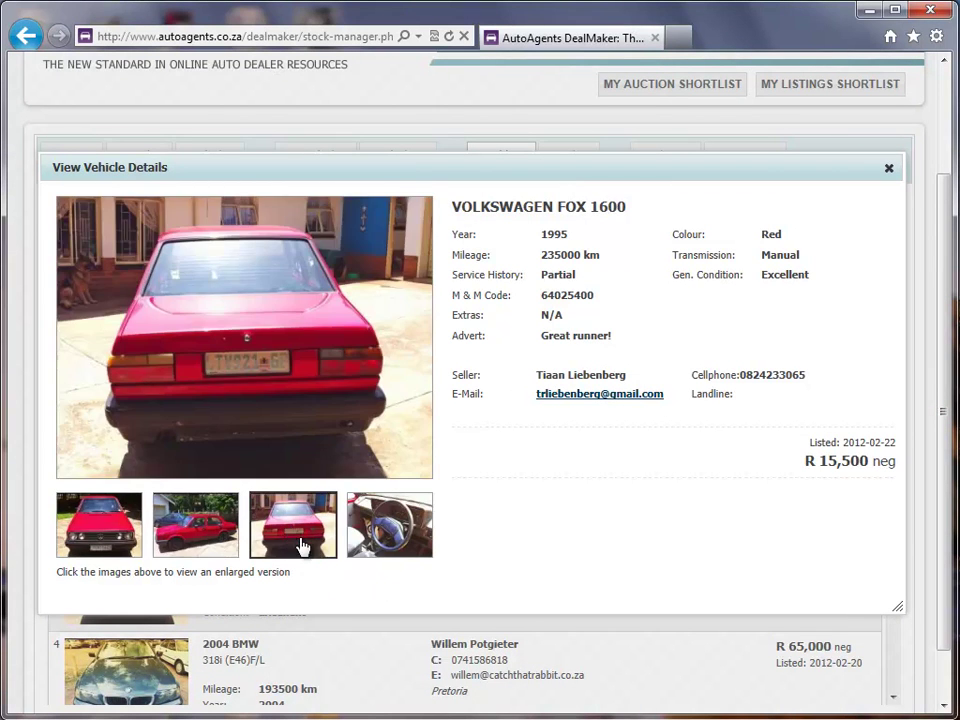
pyautogui.click(370, 550)
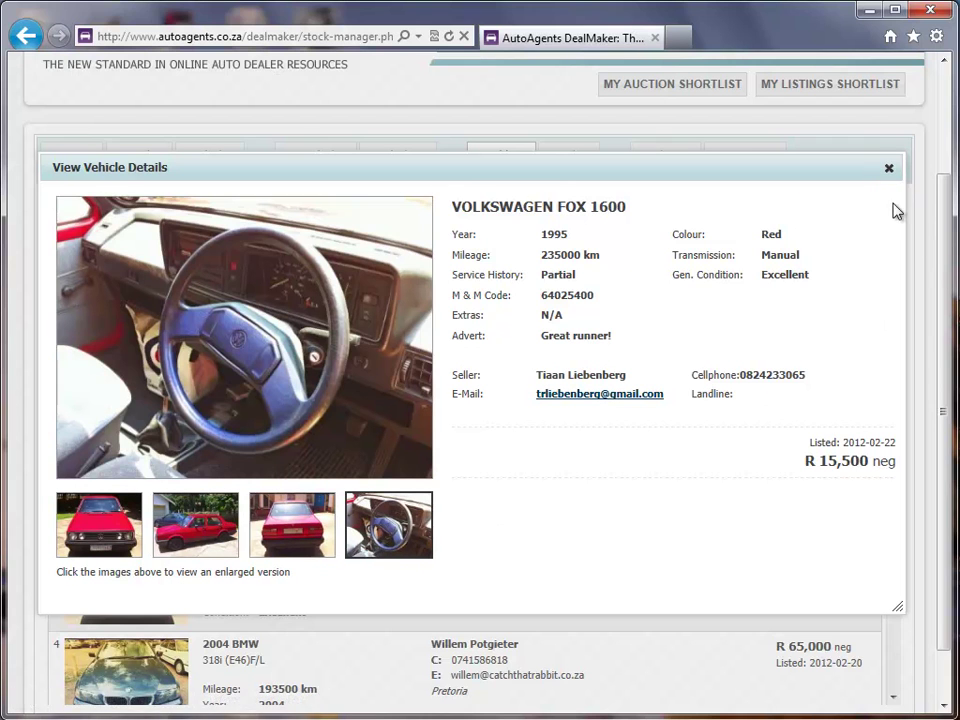
pyautogui.click(889, 168)
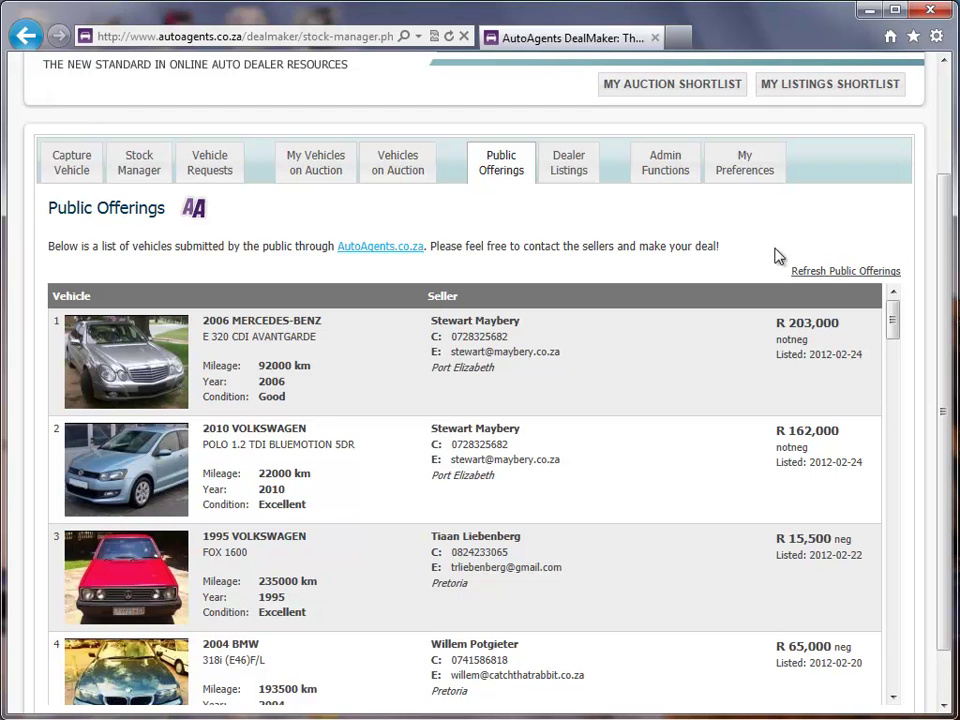
pyautogui.click(71, 180)
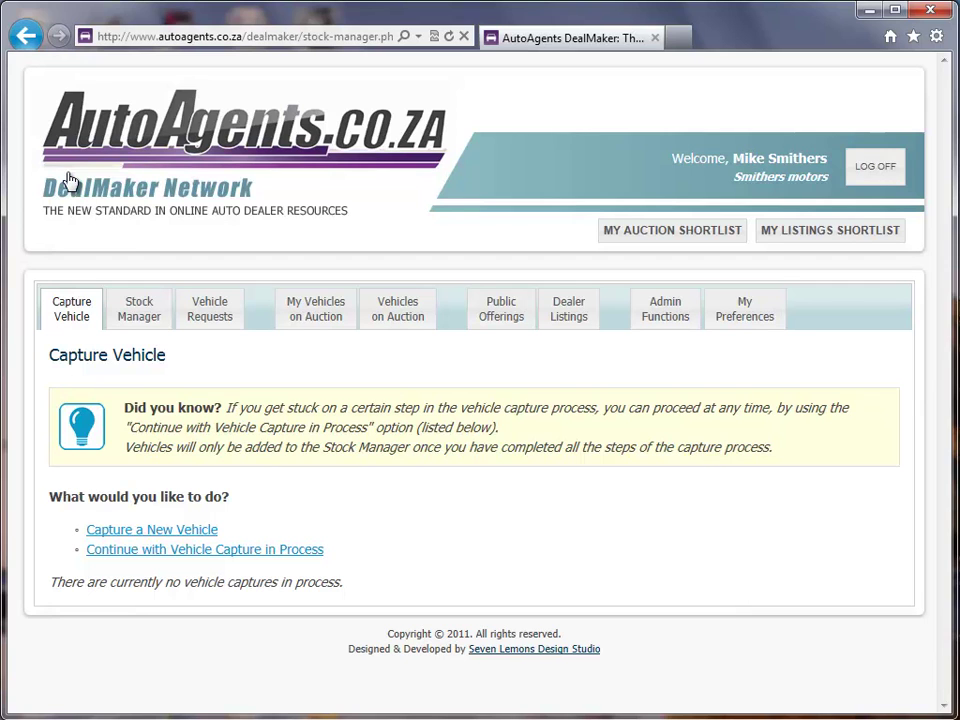
# Start a new capture as a Car / Bakkie, make CHEVROLET, colour Red
pyautogui.click(191, 532)
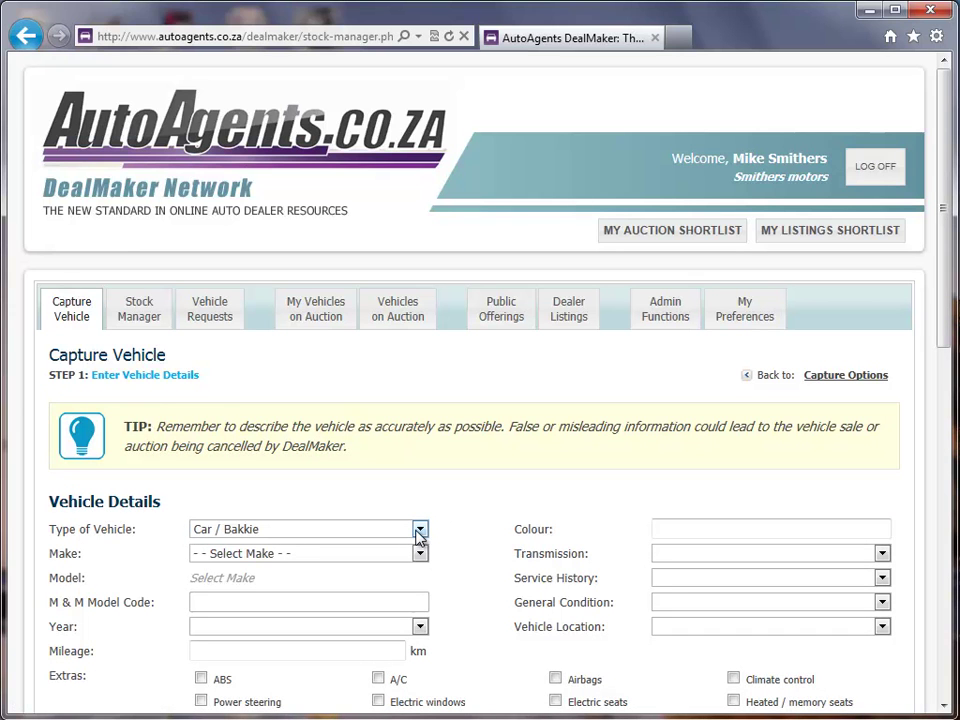
pyautogui.click(420, 530)
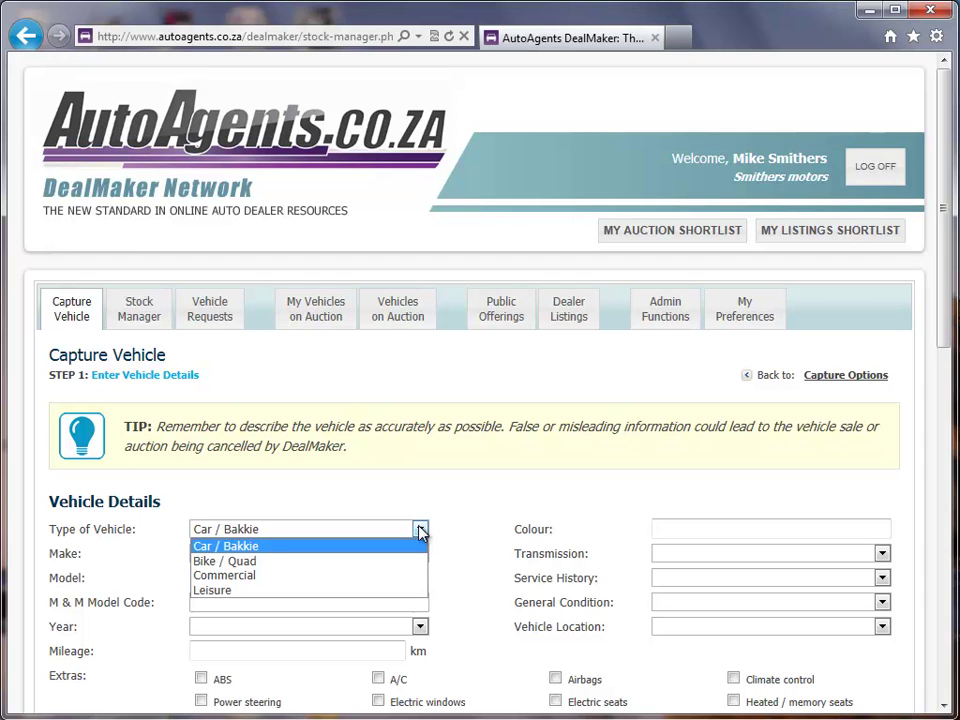
pyautogui.click(420, 530)
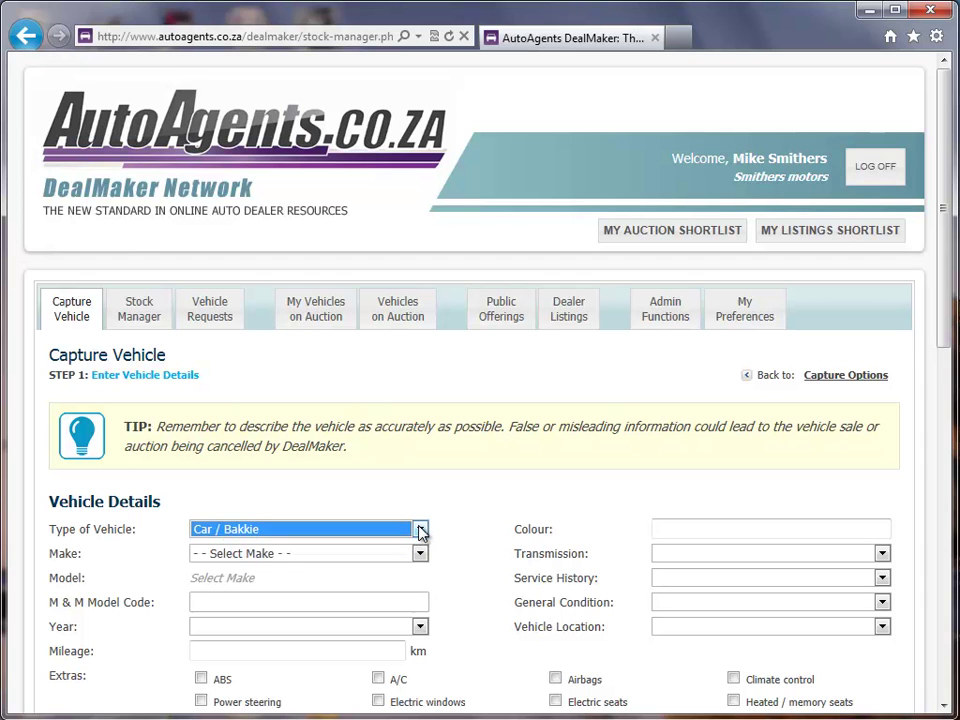
pyautogui.click(420, 555)
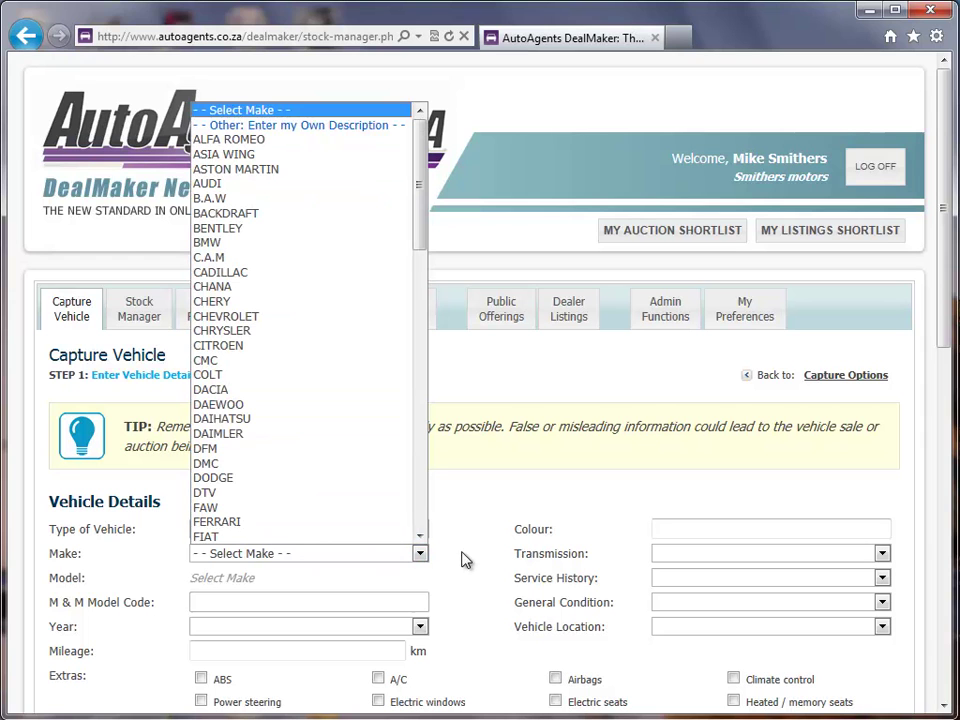
pyautogui.click(321, 316)
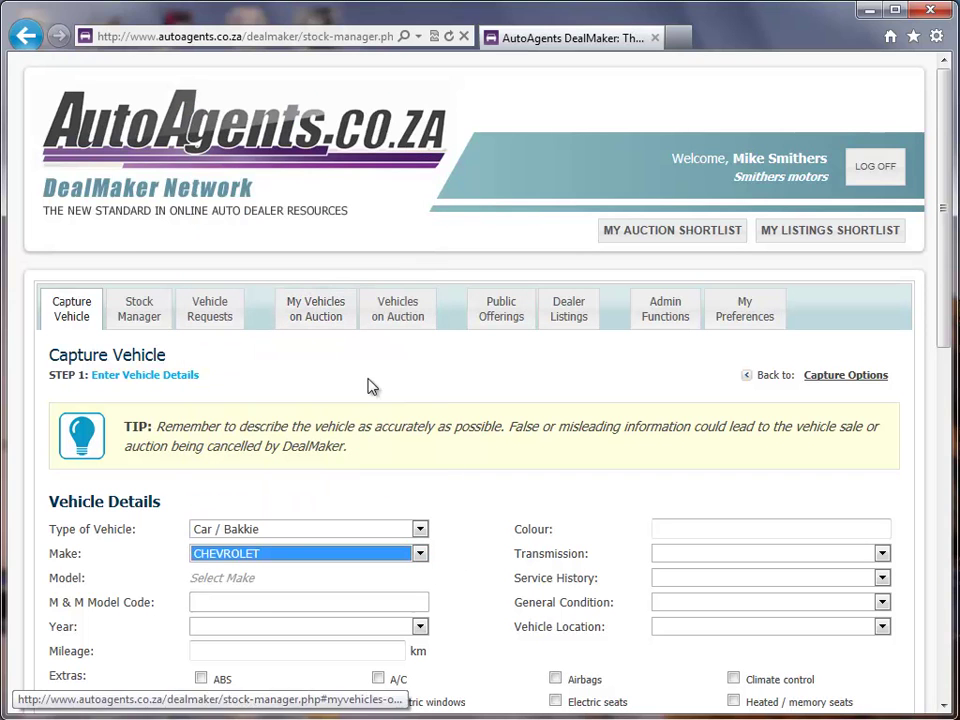
pyautogui.click(677, 531)
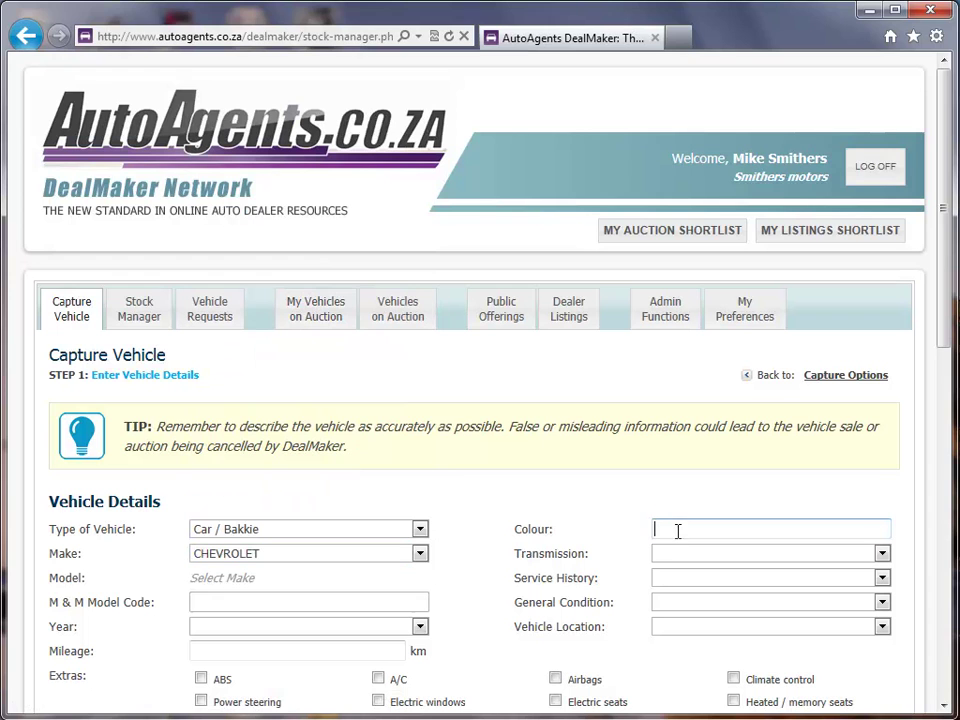
pyautogui.write('Red')
# Set Automatic transmission, Partial Service History, Good condition and location Physical (in stock)
pyautogui.click(880, 555)
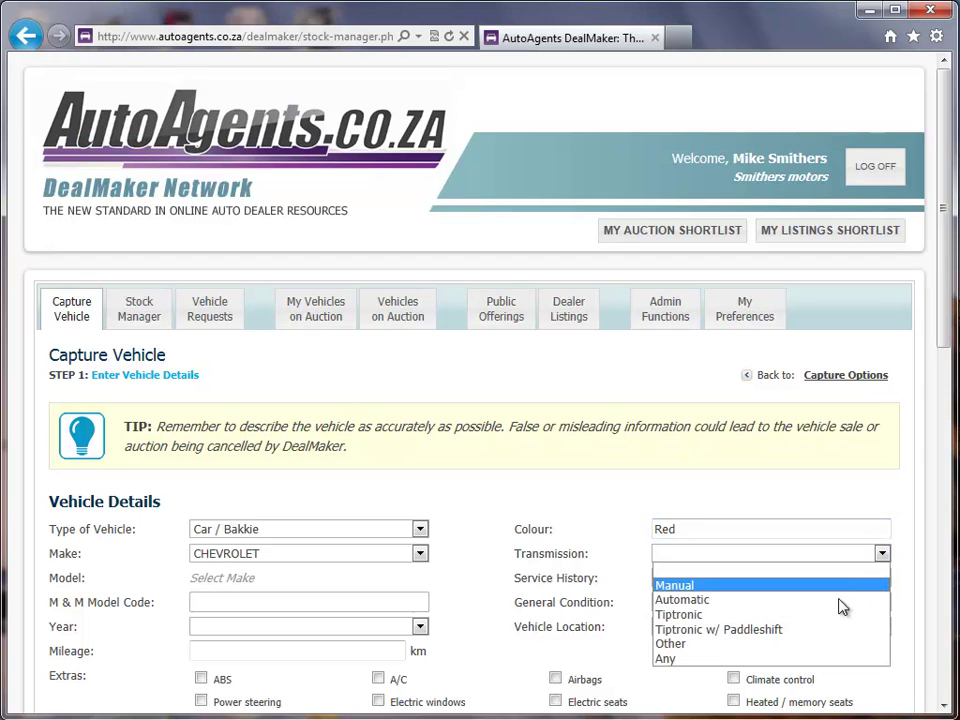
pyautogui.click(842, 600)
pyautogui.click(882, 580)
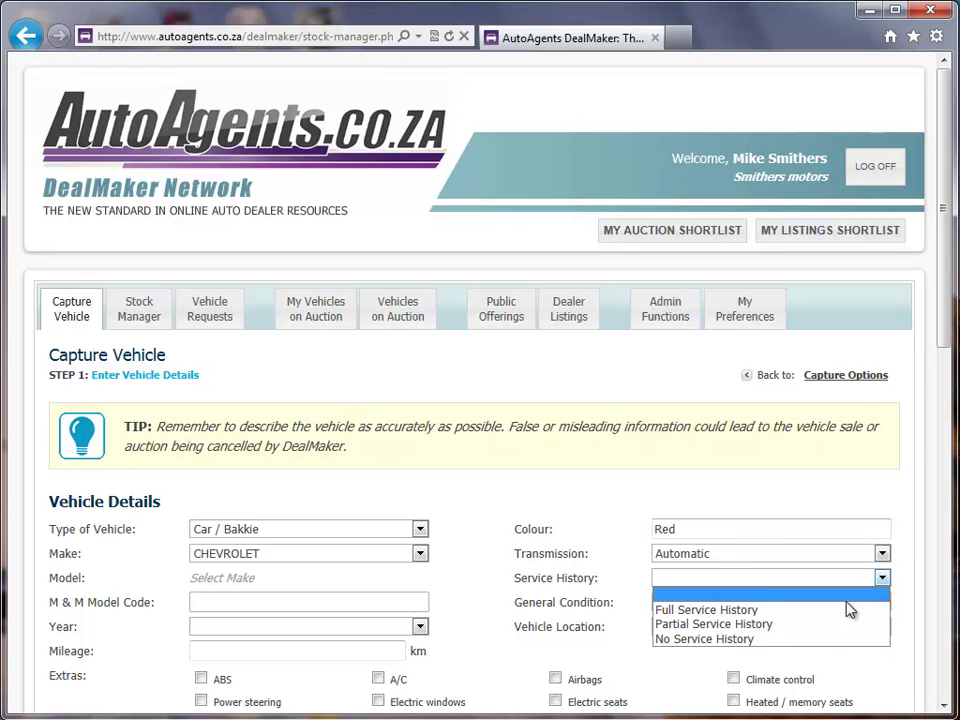
pyautogui.click(823, 624)
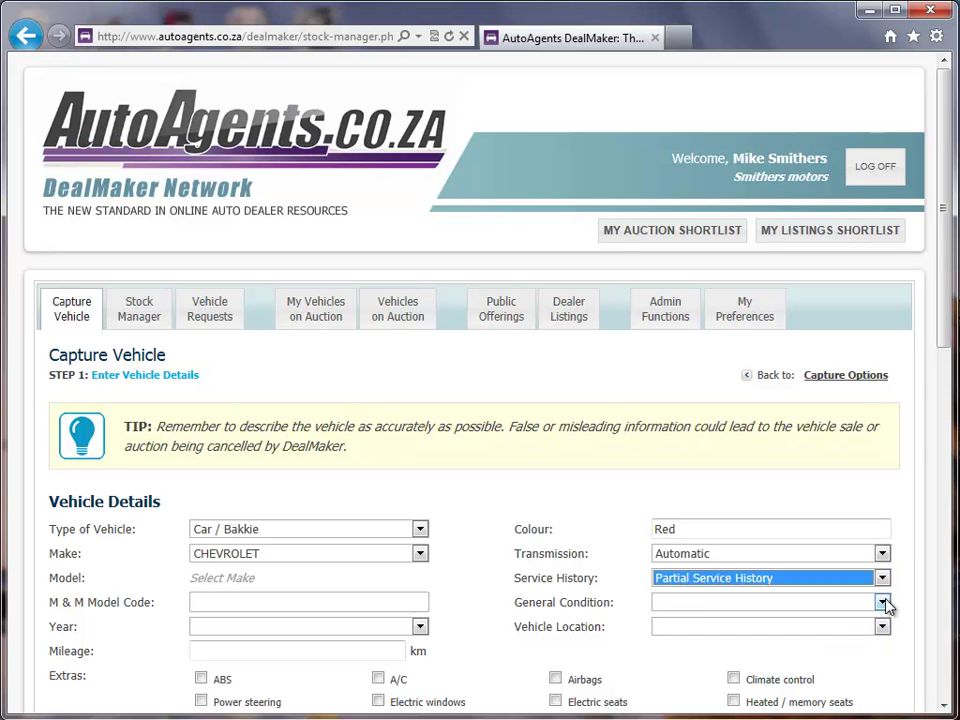
pyautogui.click(882, 603)
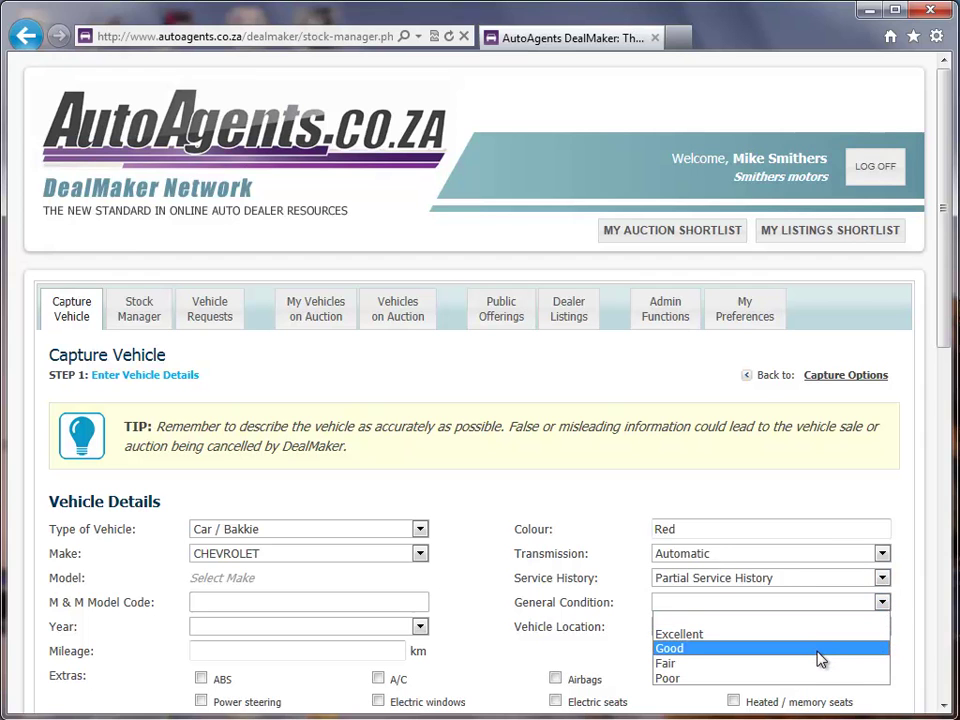
pyautogui.click(820, 649)
pyautogui.click(880, 628)
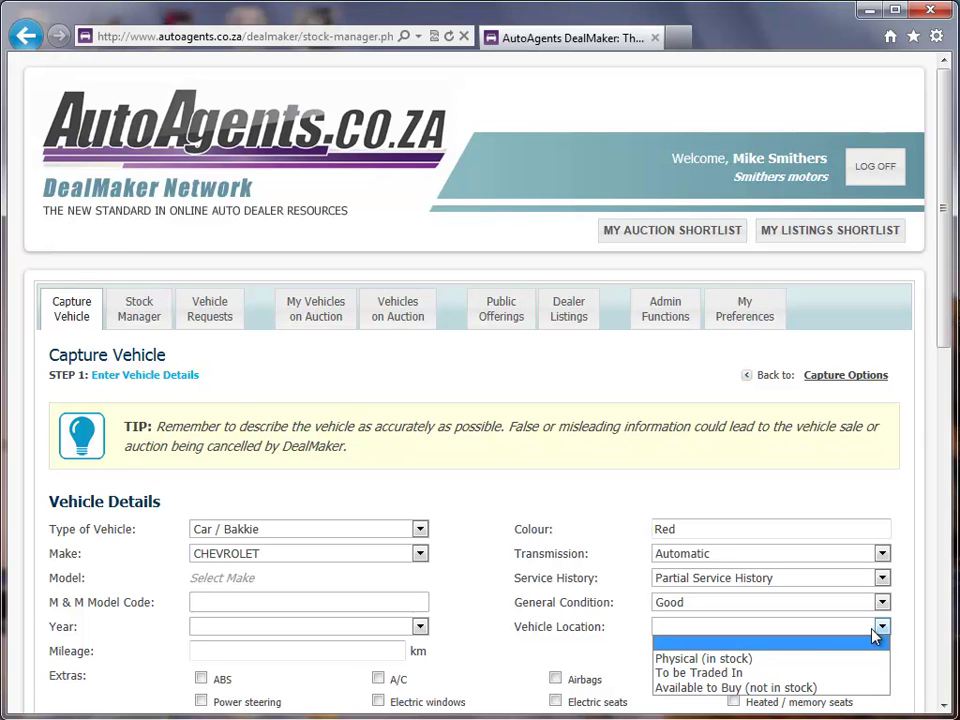
pyautogui.click(820, 662)
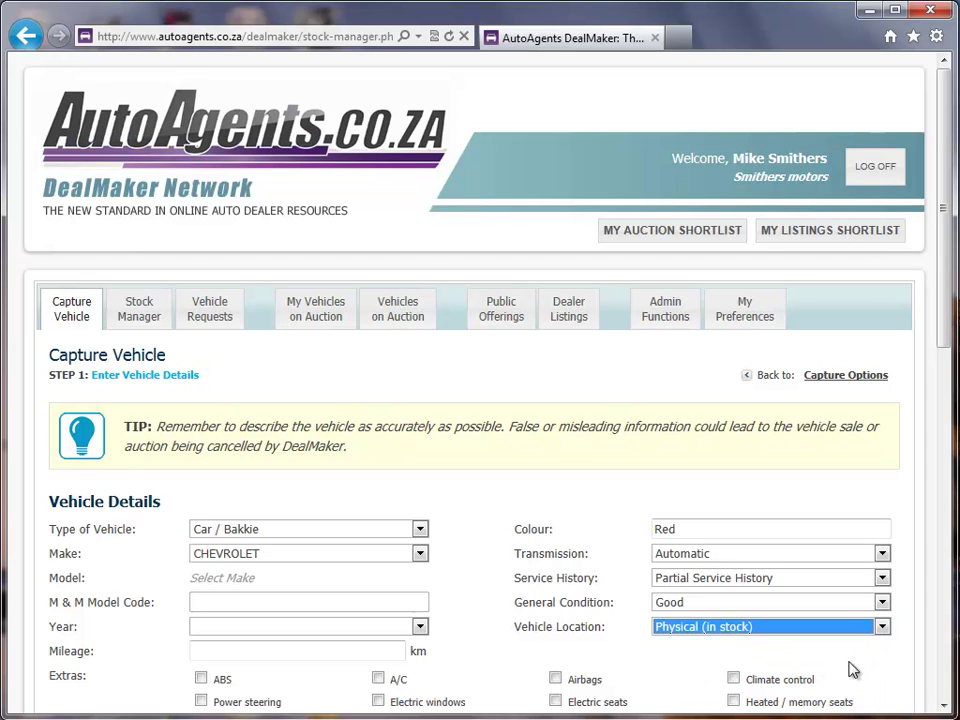
# Set the vehicle year to 2003
pyautogui.click(420, 627)
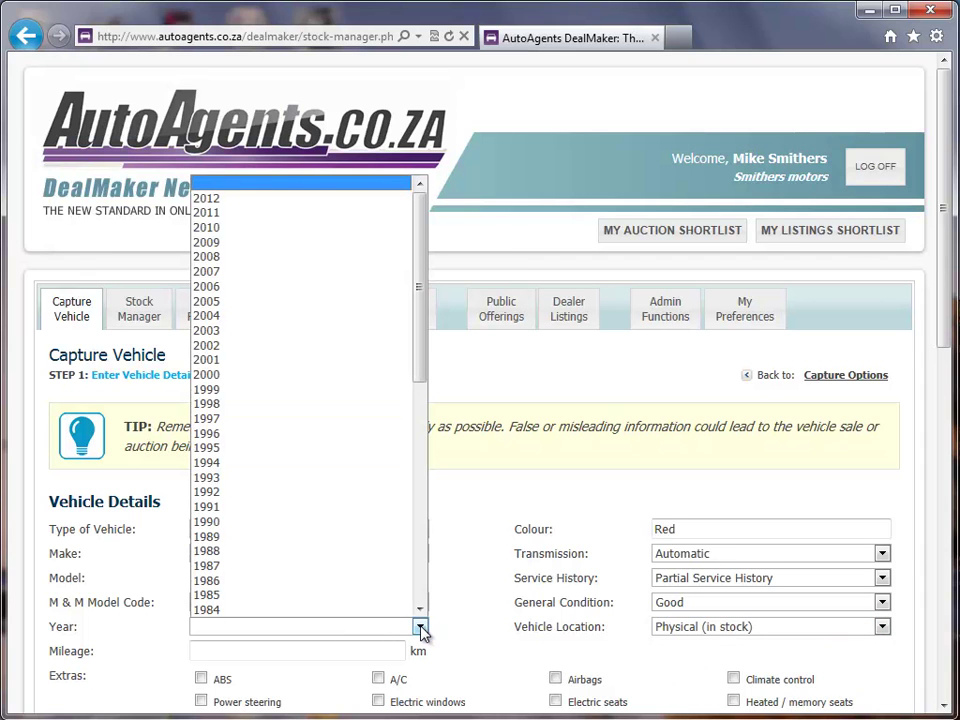
pyautogui.click(339, 331)
pyautogui.moveTo(949, 332); pyautogui.dragTo(911, 456)
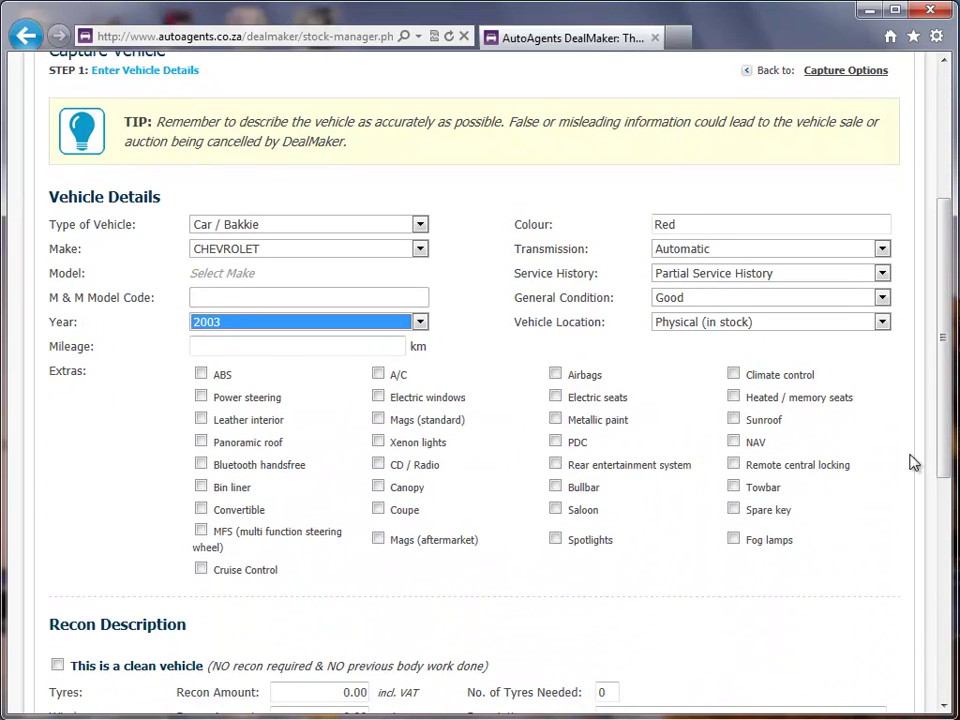
# Tick the extras ABS, Power steering, Xenon lights, CD / Radio and Towbar
pyautogui.click(201, 374)
pyautogui.click(201, 396)
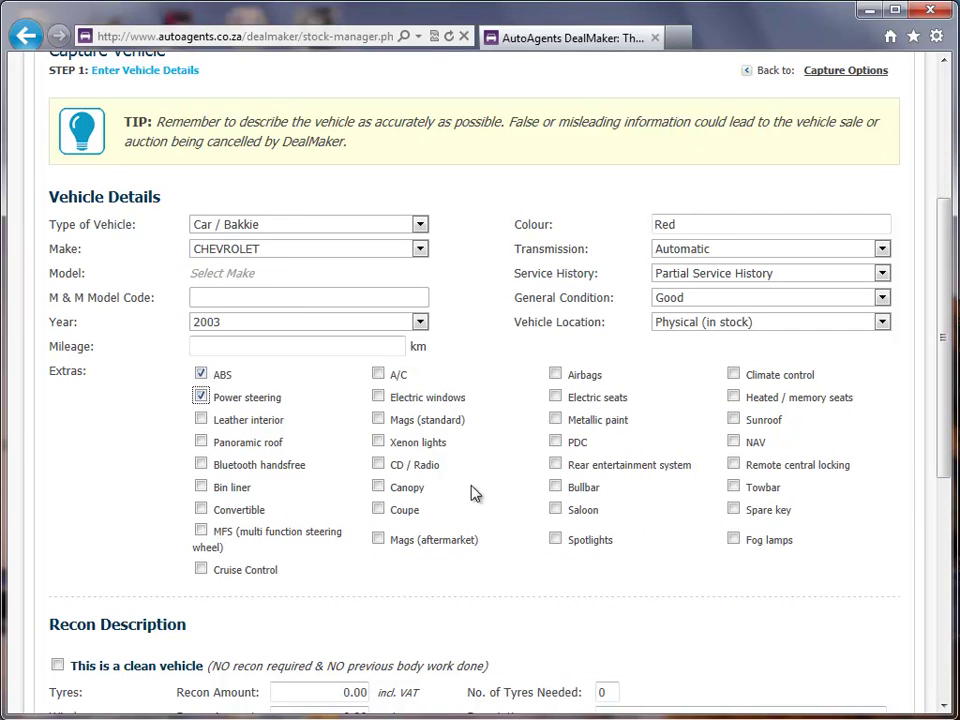
pyautogui.click(378, 441)
pyautogui.click(378, 465)
pyautogui.click(734, 489)
pyautogui.moveTo(948, 443); pyautogui.dragTo(916, 598)
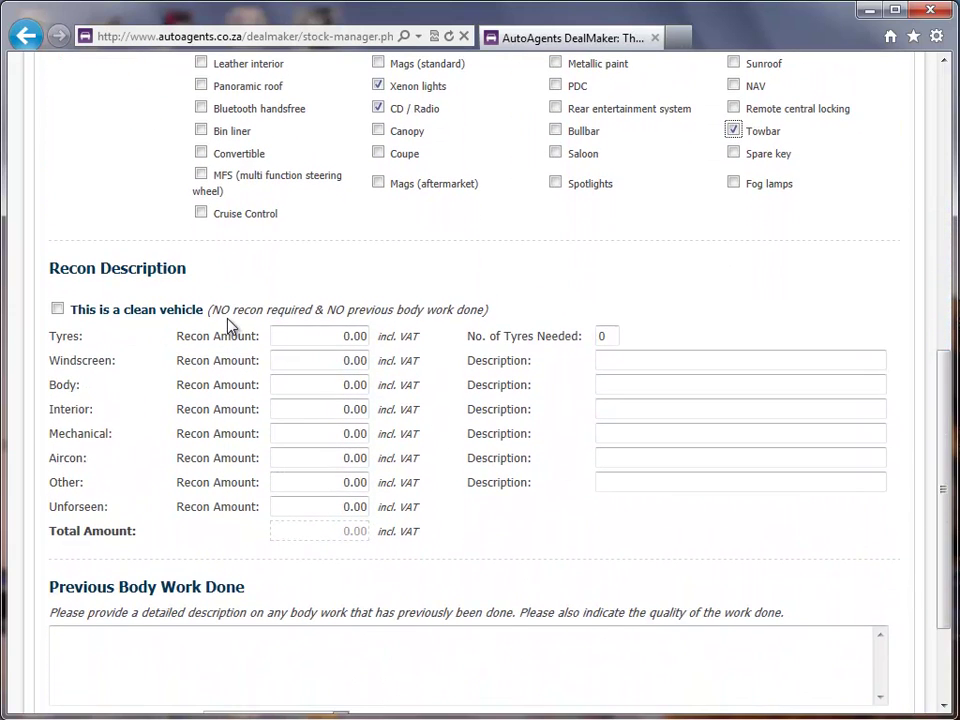
# Mark it as a clean vehicle and proceed to Step 2, Upload Vehicle Photos
pyautogui.click(57, 309)
pyautogui.moveTo(947, 407); pyautogui.dragTo(925, 500)
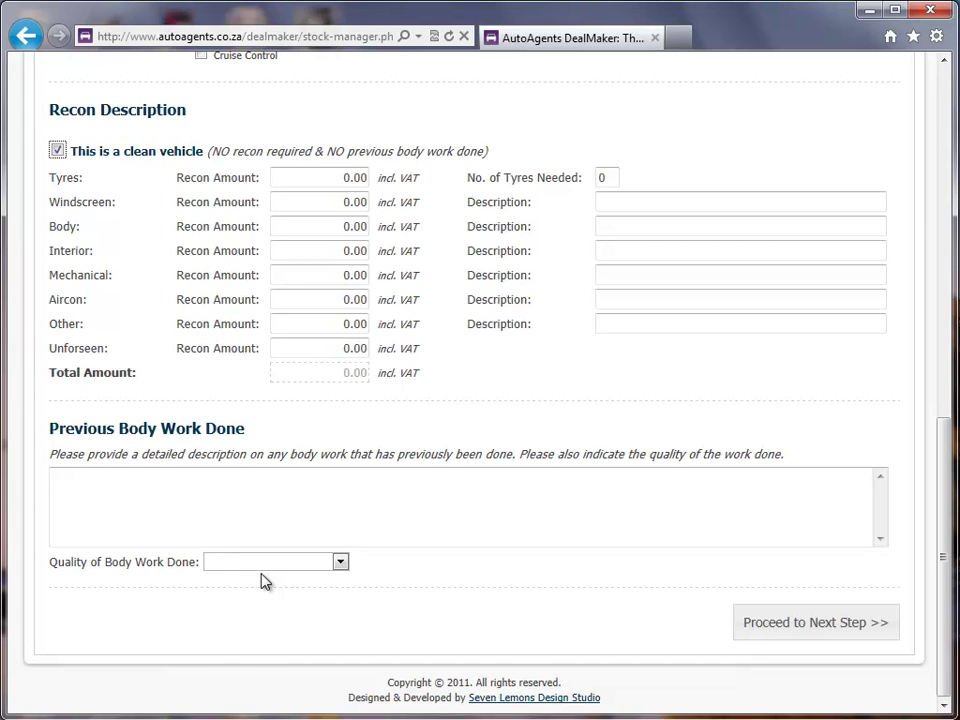
pyautogui.click(786, 625)
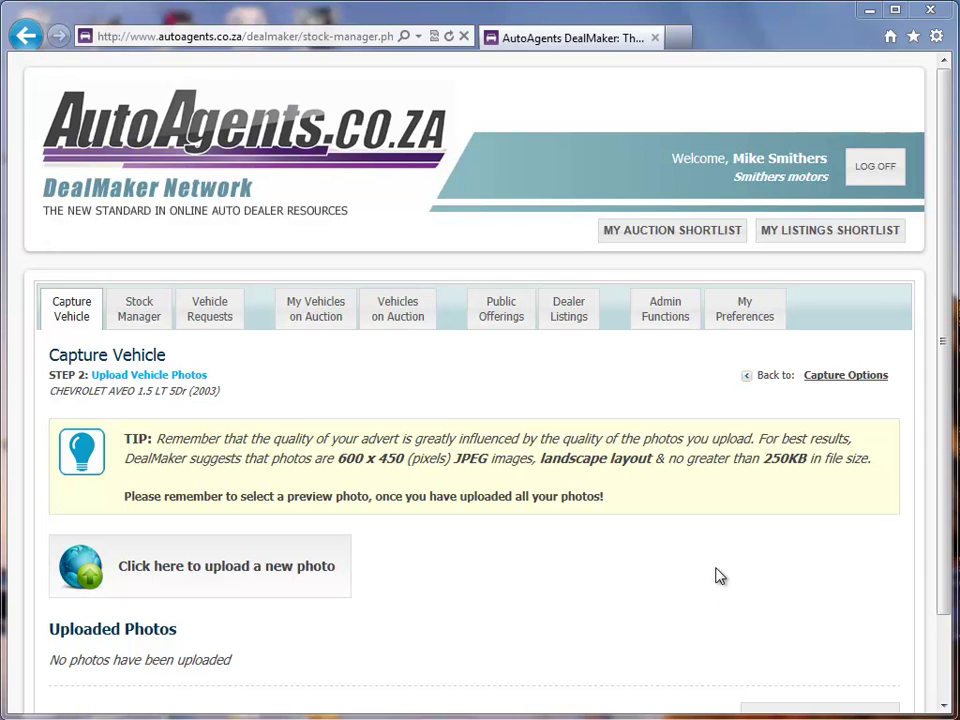
# Open the Upload a New Photo window for the Chevrolet Aveo
pyautogui.click(247, 576)
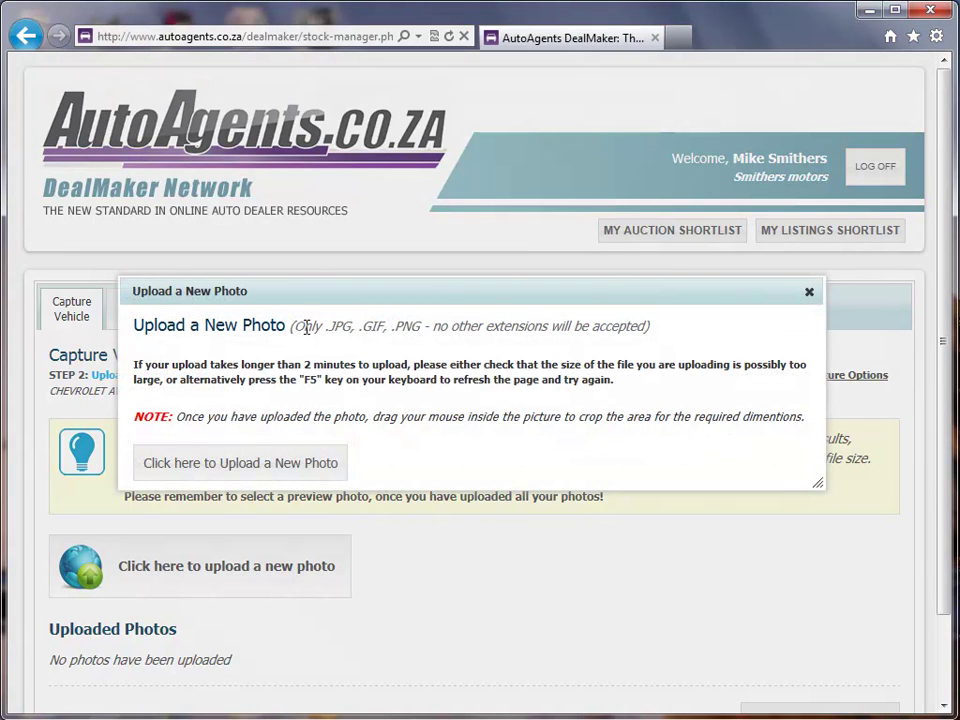
# Upload 'lightning image' from the Documents > AutoAgents folder
pyautogui.click(244, 472)
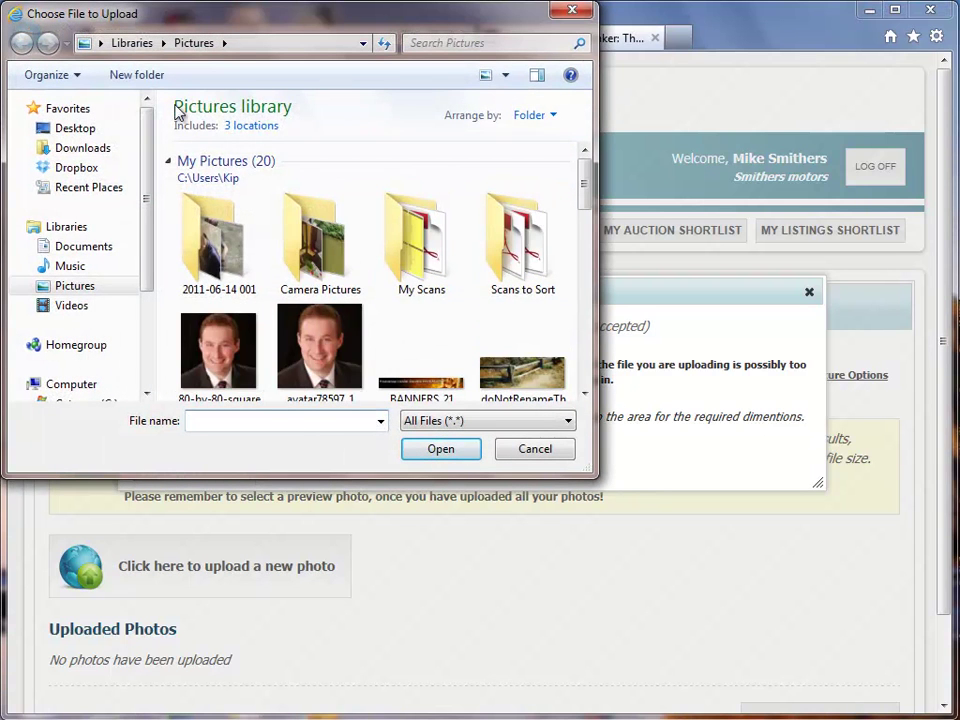
pyautogui.click(118, 248)
pyautogui.moveTo(585, 165)
pyautogui.mouseDown()
pyautogui.moveTo(587, 195)
pyautogui.moveTo(585, 178)
pyautogui.mouseUp()
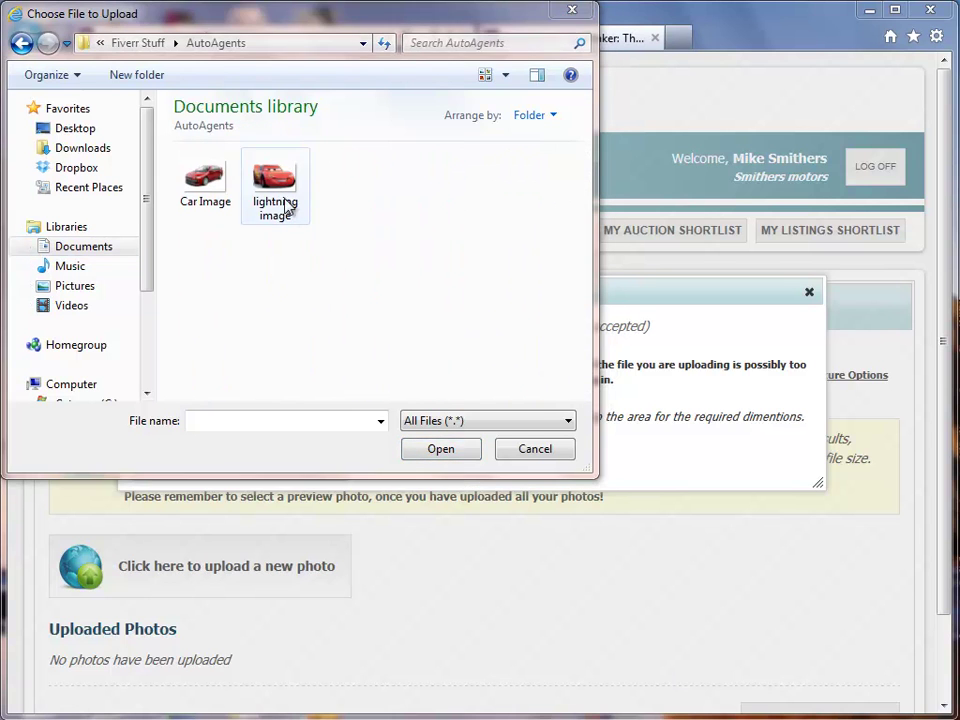
pyautogui.click(280, 203)
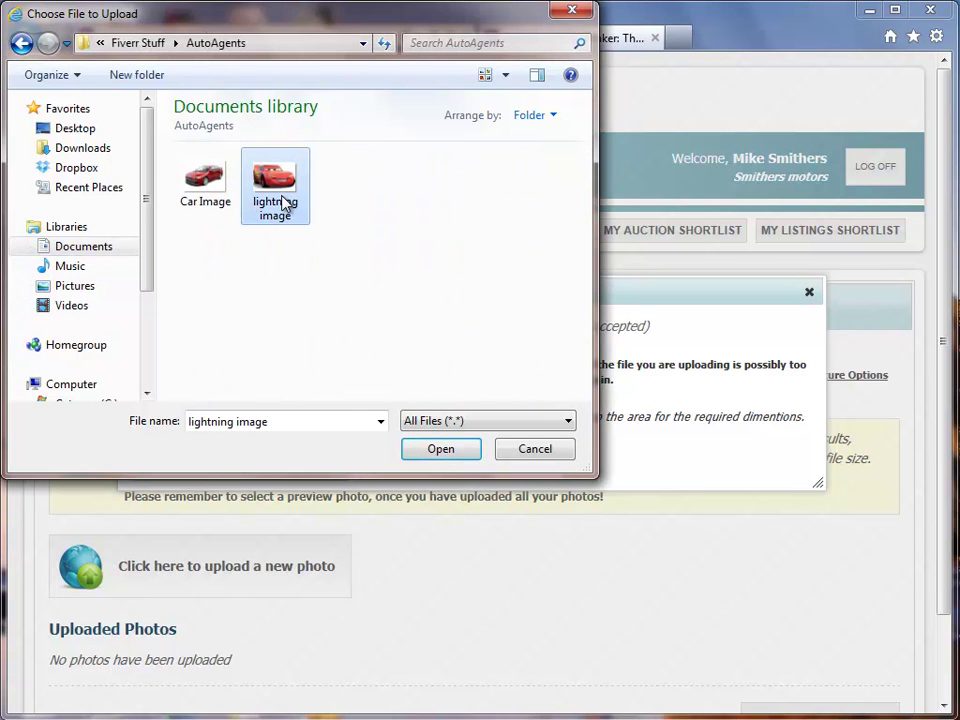
pyautogui.click(441, 449)
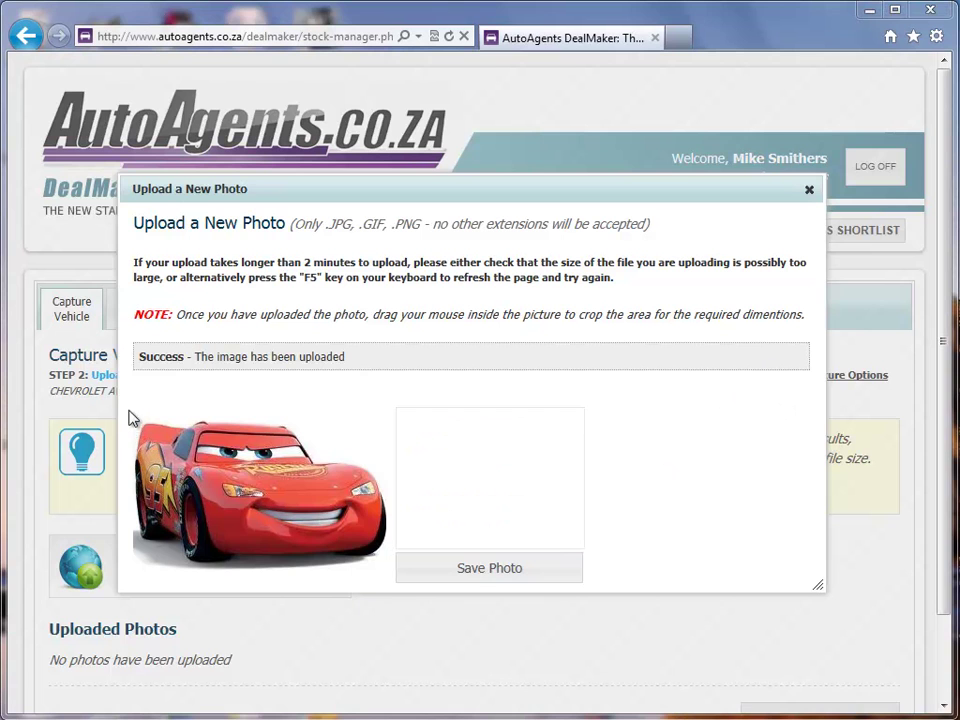
# Crop the car photo to the marked area and save it
pyautogui.moveTo(136, 415); pyautogui.dragTo(388, 537)
pyautogui.moveTo(254, 503); pyautogui.dragTo(276, 498)
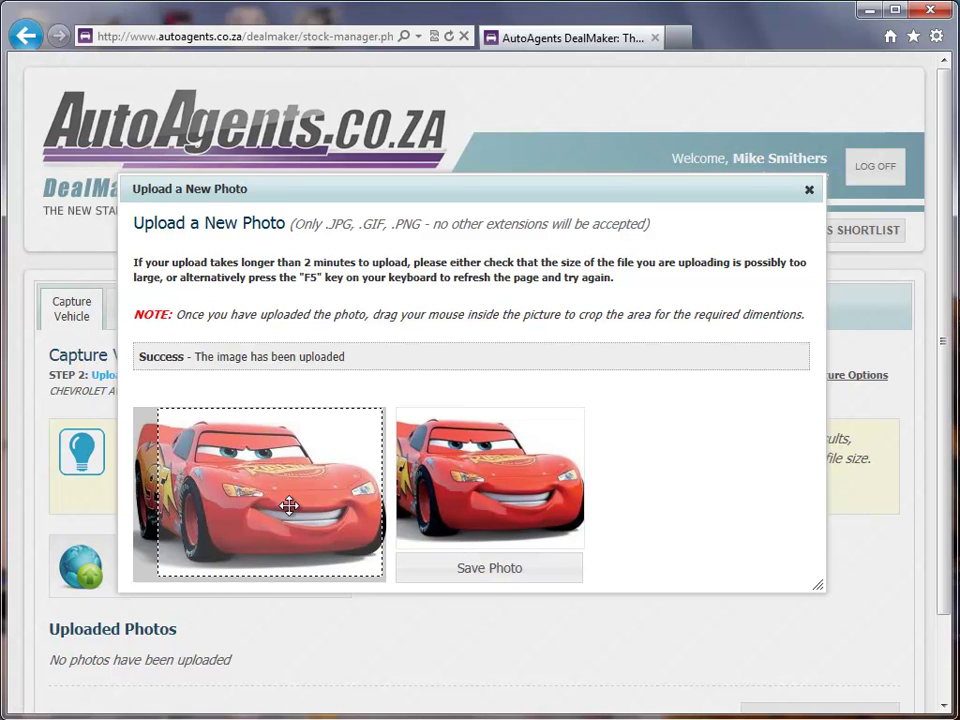
pyautogui.click(477, 572)
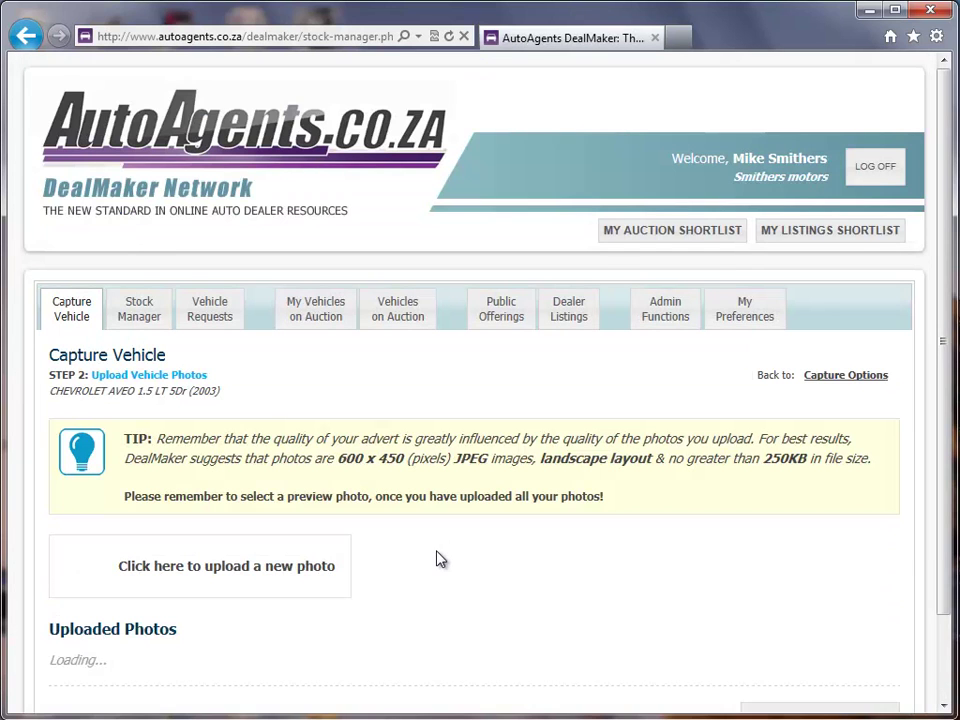
# Finish and confirm capturing the 2003 Chevrolet Aveo into Stock Manager
pyautogui.scroll(-2, 441, 559)
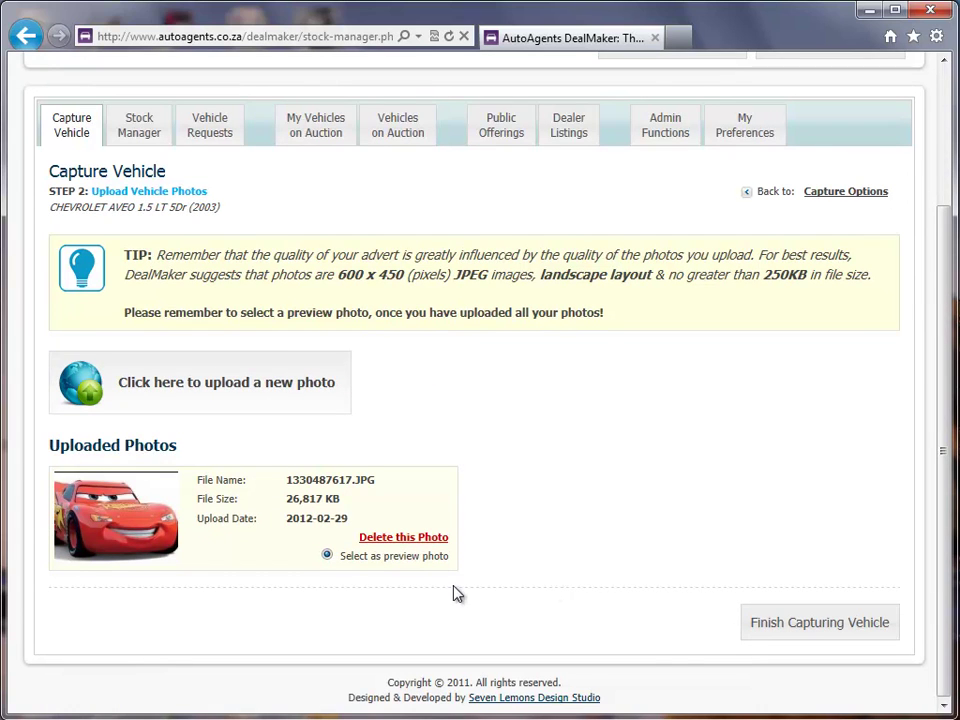
pyautogui.click(745, 635)
pyautogui.click(824, 624)
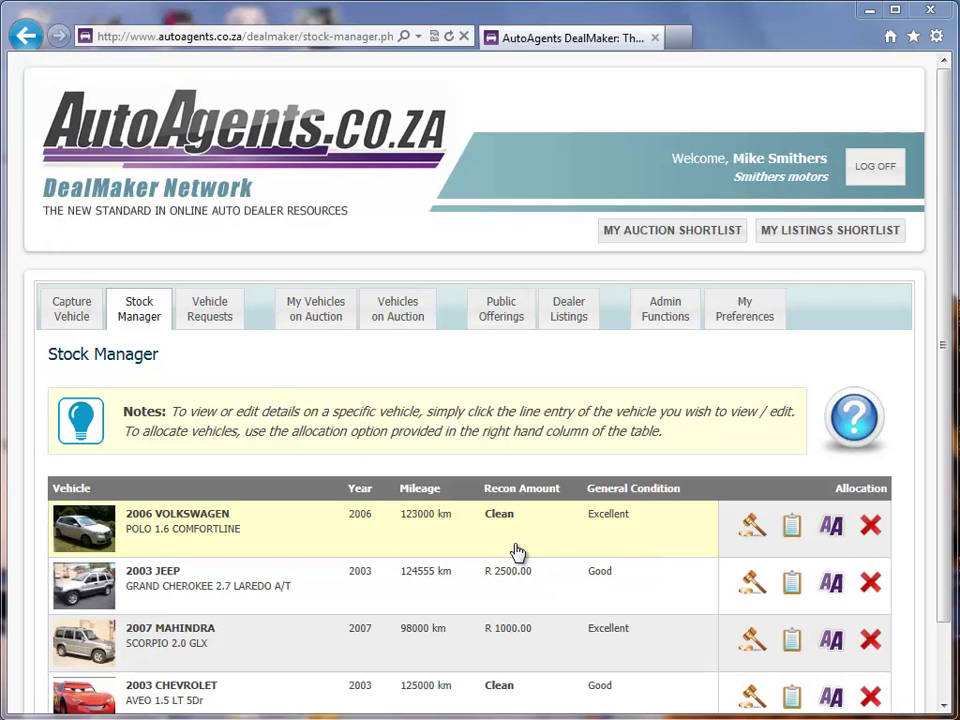
# Scroll through the Stock Manager list, then show the Vehicle Requests page
pyautogui.moveTo(940, 317); pyautogui.dragTo(943, 438)
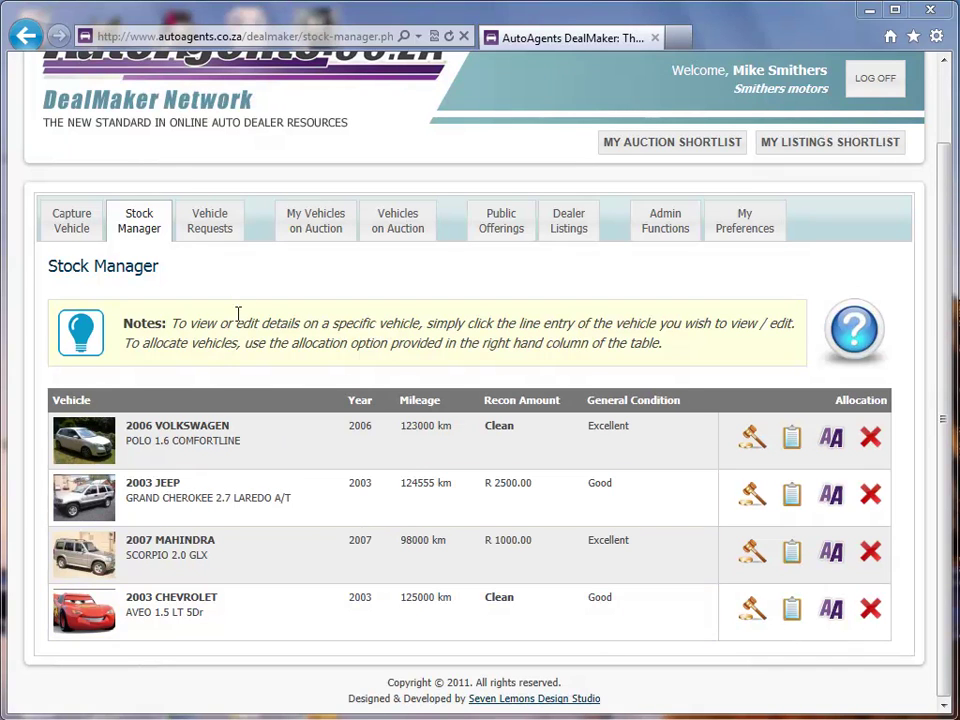
pyautogui.click(208, 226)
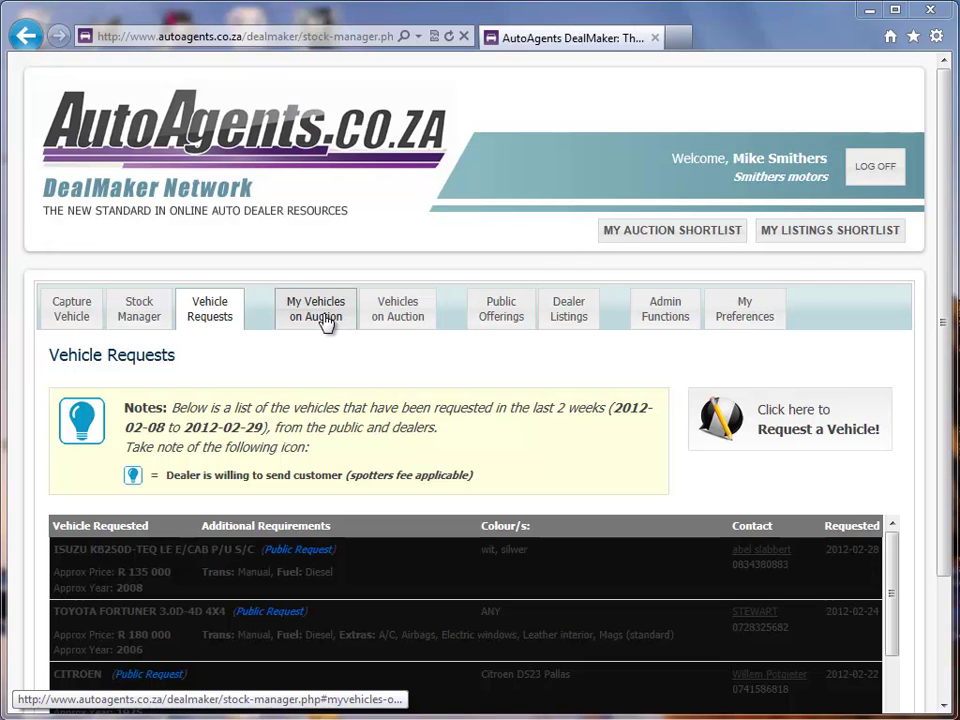
# Look through Vehicles on Auction and Admin Functions, ending on My Preferences notification settings
pyautogui.click(400, 322)
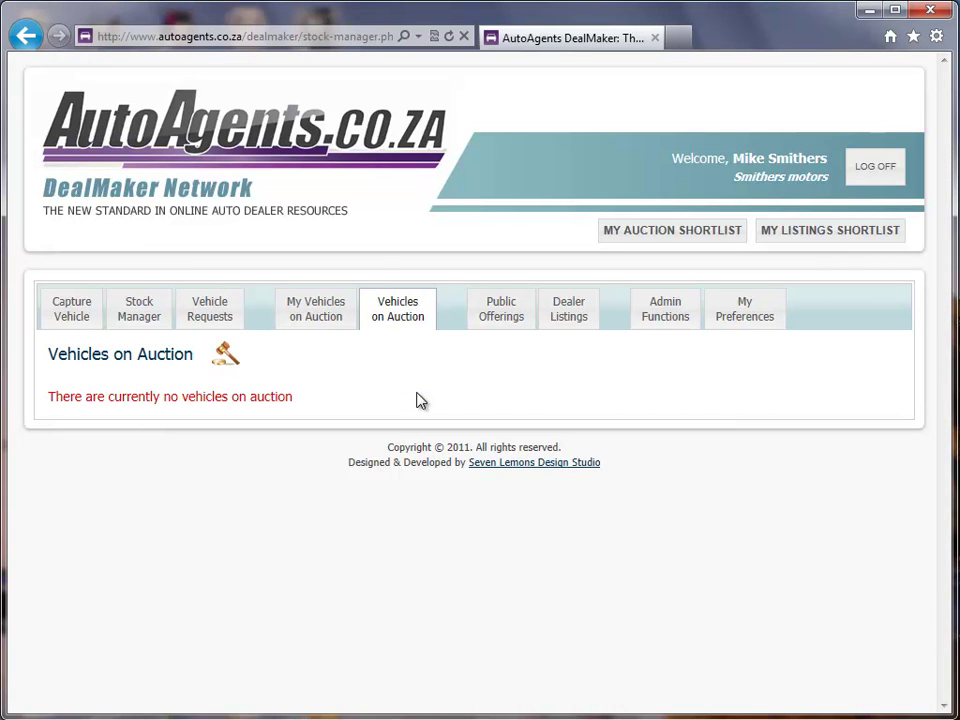
pyautogui.click(647, 318)
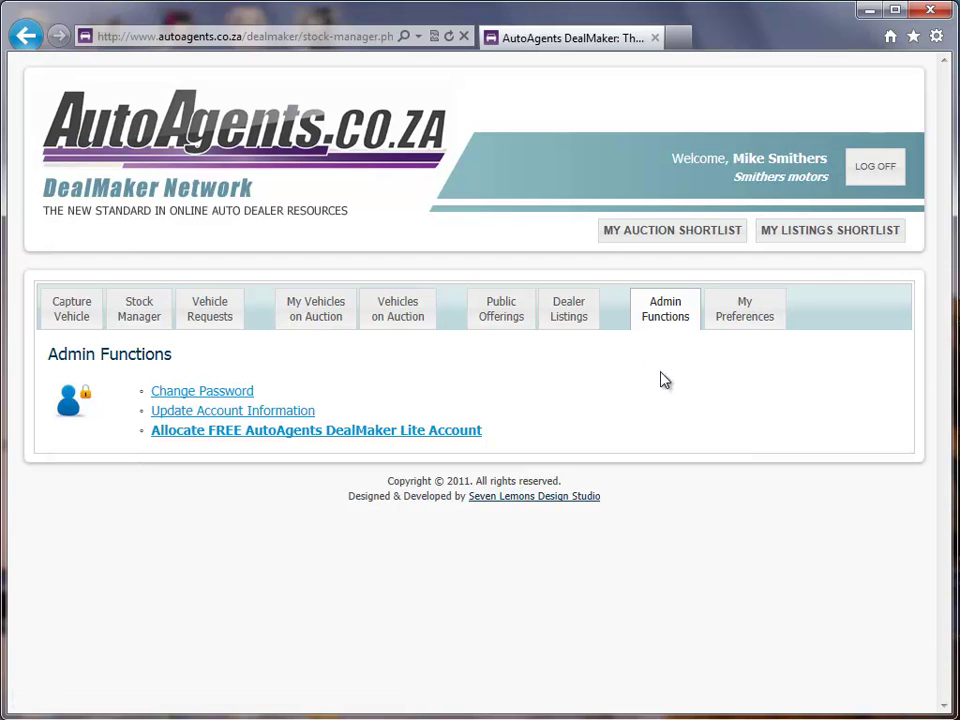
pyautogui.click(742, 326)
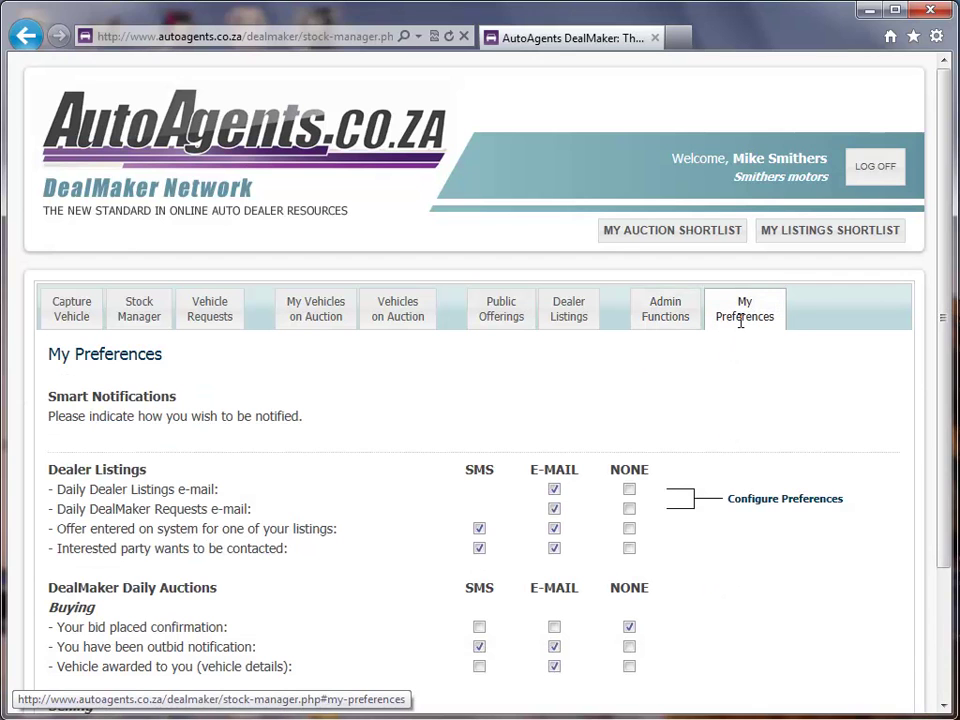
pyautogui.moveTo(945, 326); pyautogui.dragTo(903, 315)
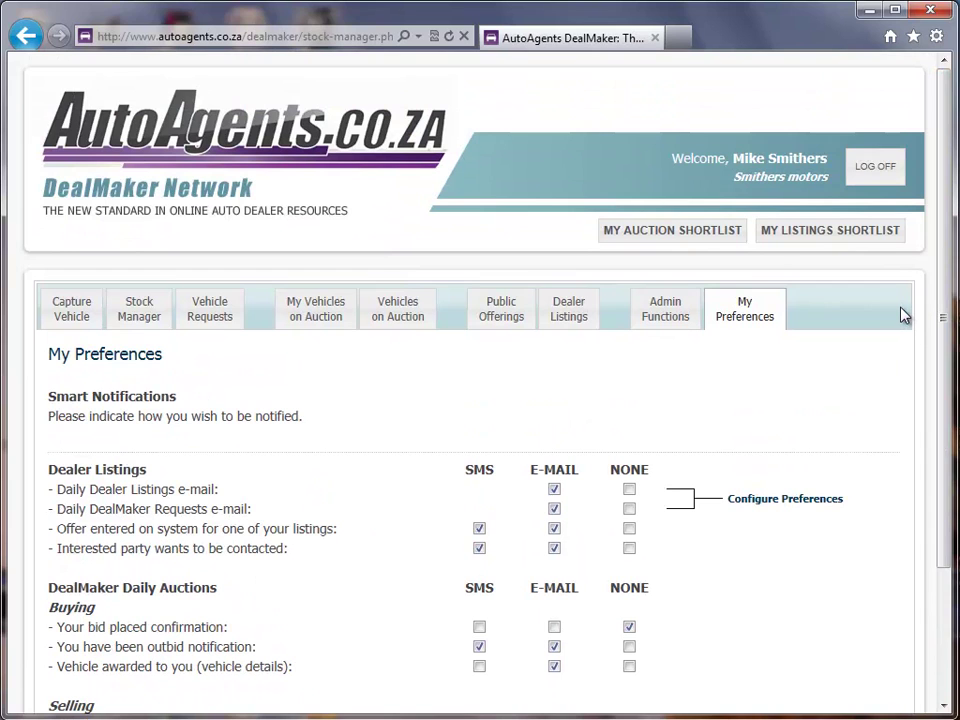